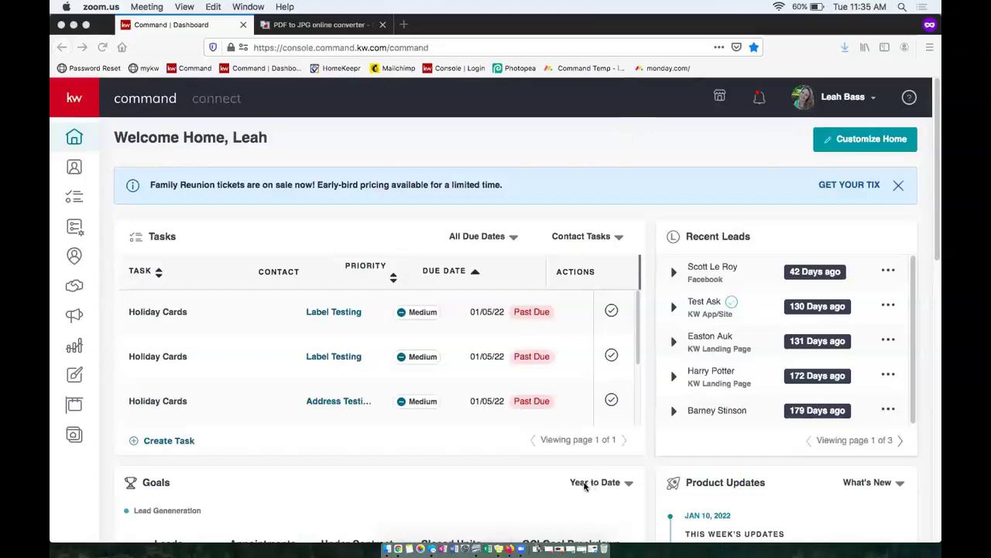
- View the original postcard PDF in Preview and return to the browser
{"action": "left_click", "coordinate": [476, 548]}
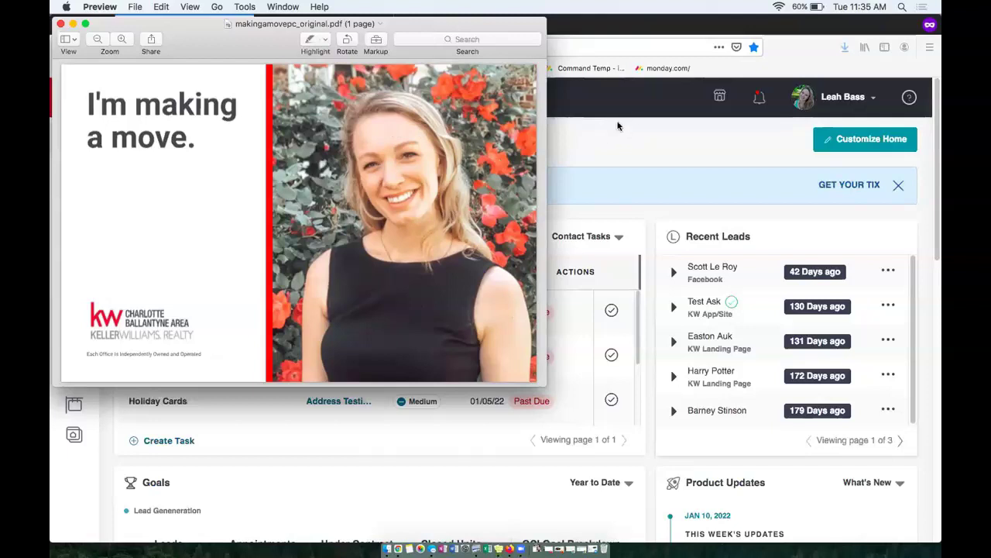
{"action": "left_click", "coordinate": [614, 130]}
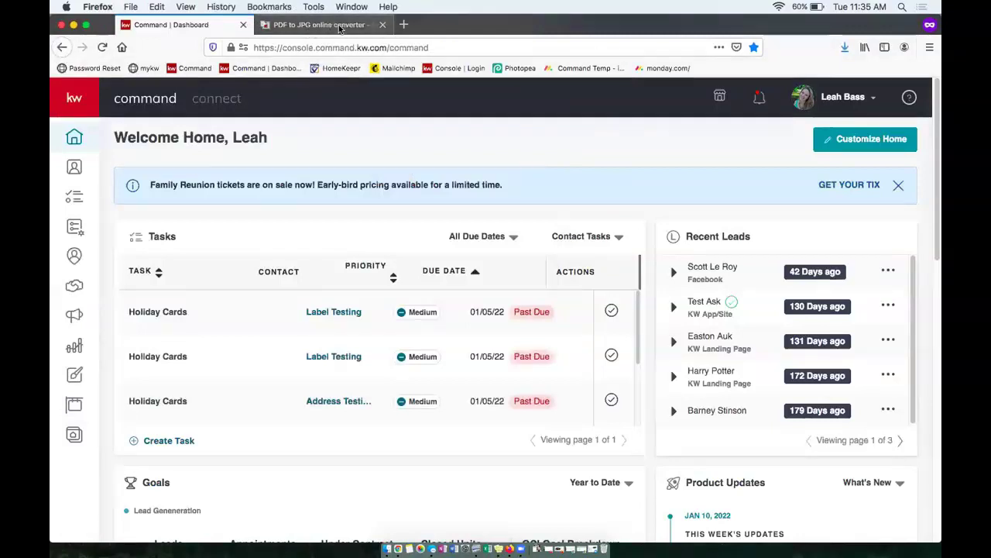
- Convert makingamovepc_original.pdf from Downloads to JPG with the online PDF to JPG converter and download the page 1 picture
{"action": "left_click", "coordinate": [343, 29]}
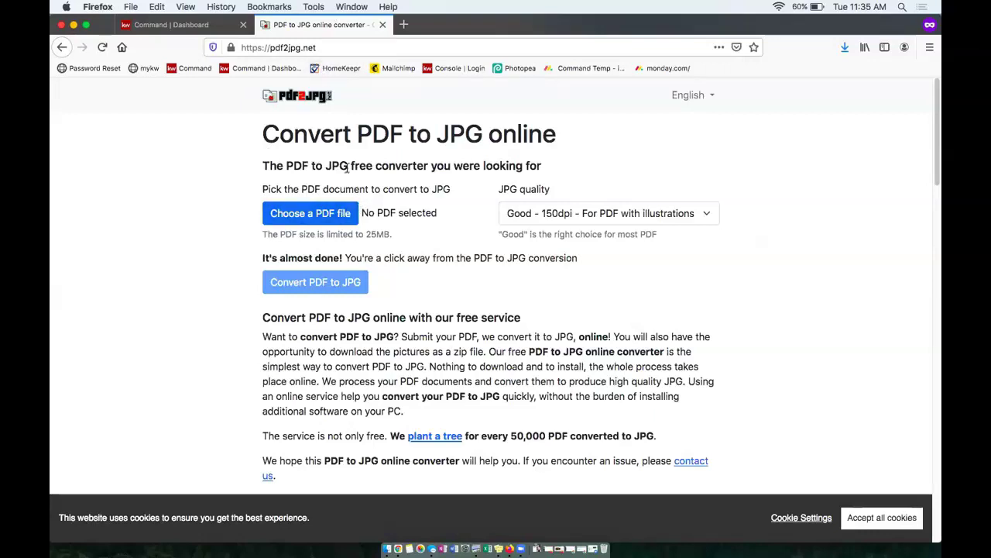
{"action": "left_click", "coordinate": [325, 219]}
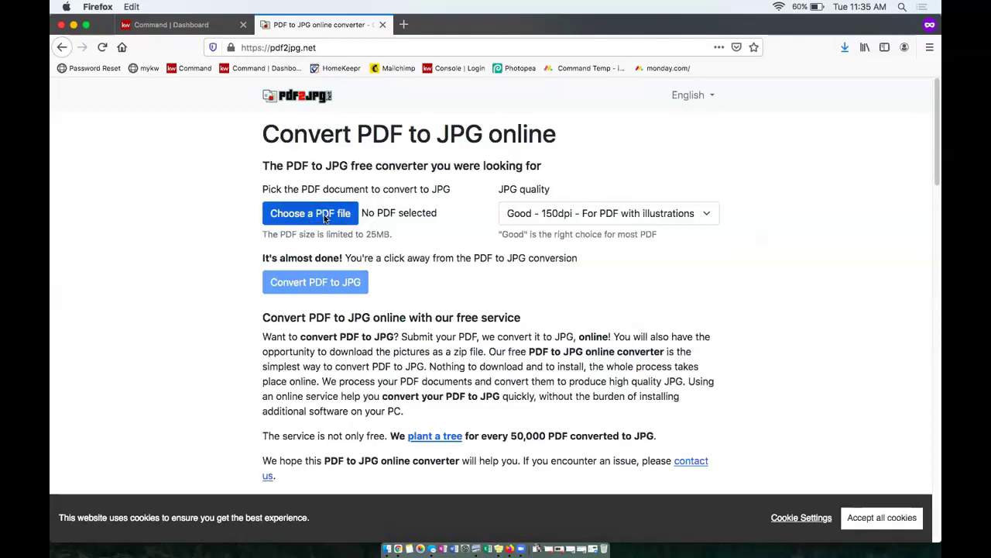
{"action": "left_click", "coordinate": [309, 173]}
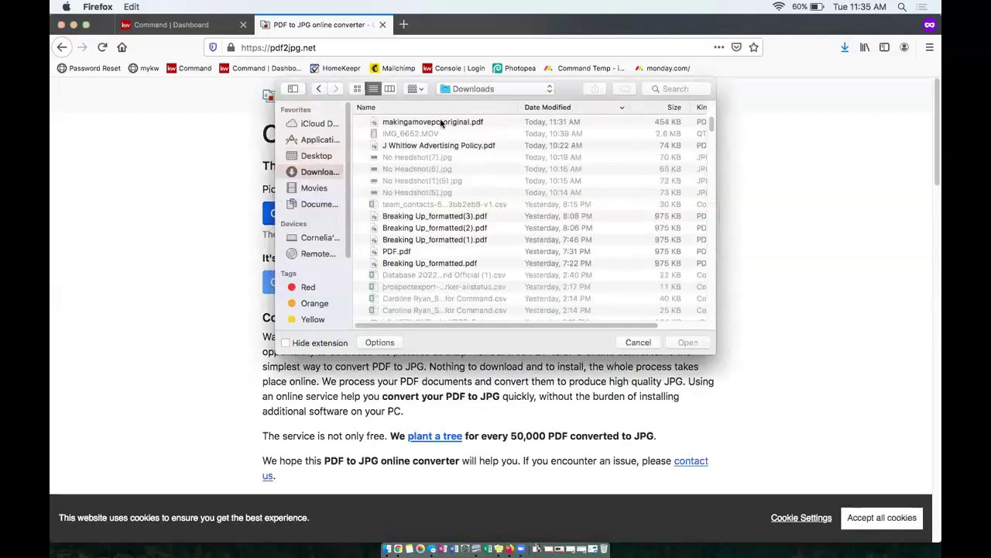
{"action": "double_click", "coordinate": [439, 124]}
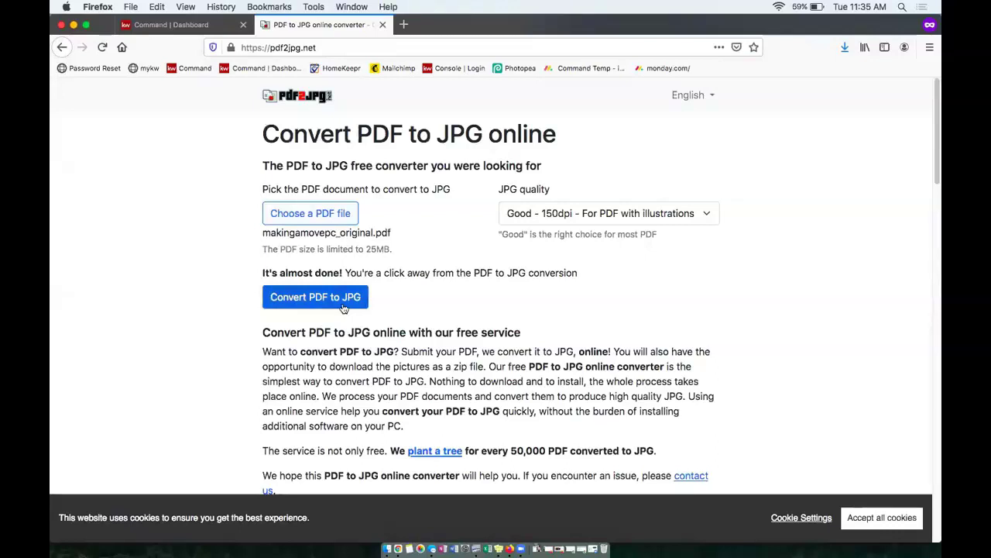
{"action": "left_click", "coordinate": [344, 308]}
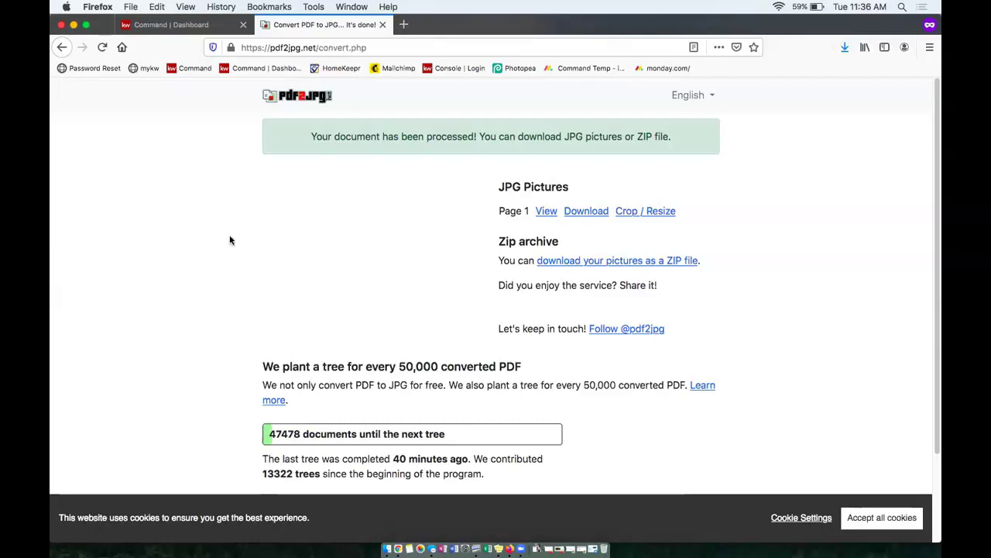
{"action": "left_click", "coordinate": [586, 219]}
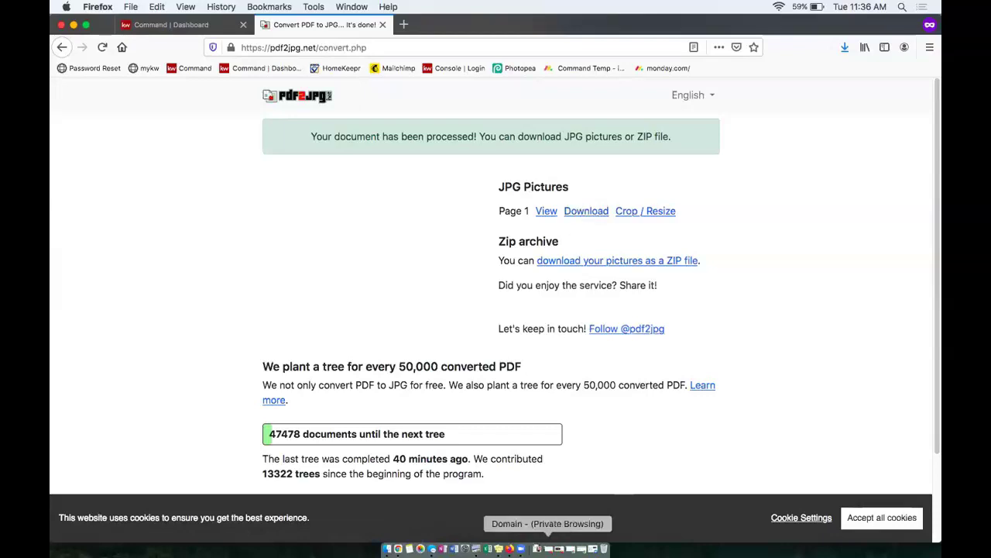
- Check the downloaded postcard JPG and its file name and location in Preview, and return to the browser
{"action": "left_click", "coordinate": [537, 548]}
{"action": "left_click", "coordinate": [542, 519]}
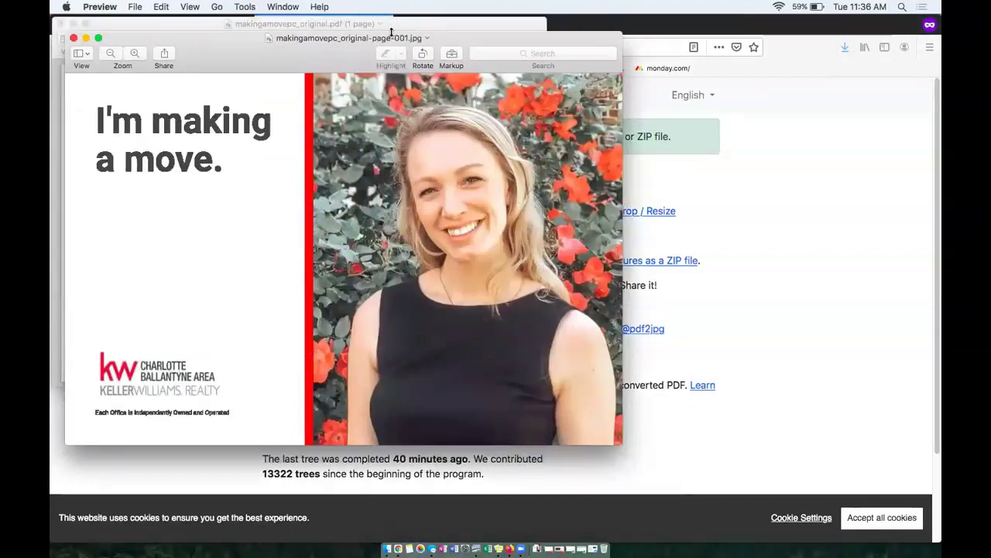
{"action": "left_click", "coordinate": [419, 42]}
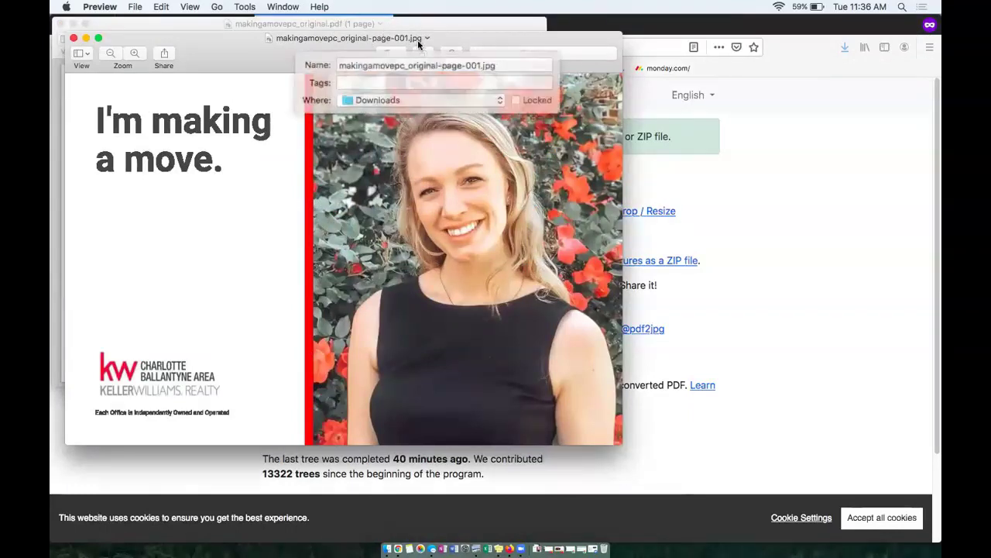
{"action": "left_click", "coordinate": [500, 64]}
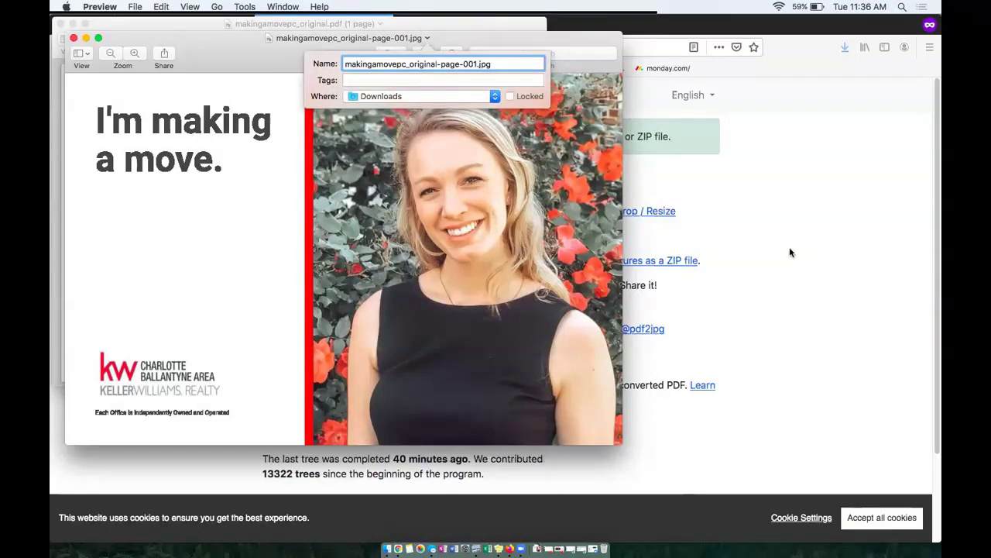
{"action": "left_click", "coordinate": [245, 118]}
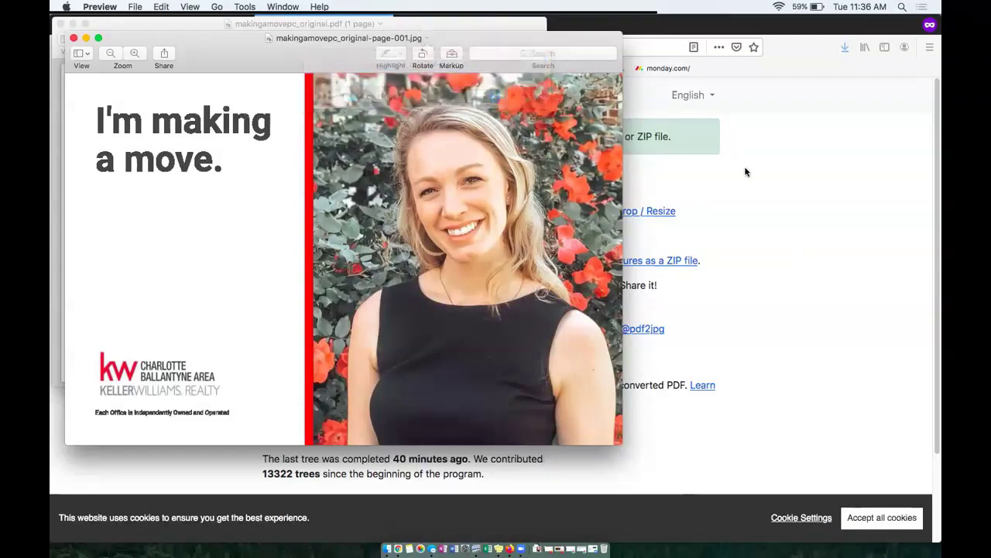
{"action": "left_click", "coordinate": [743, 172]}
- Create a new email design from blank in the Designs area of KW Command
{"action": "left_click", "coordinate": [192, 28]}
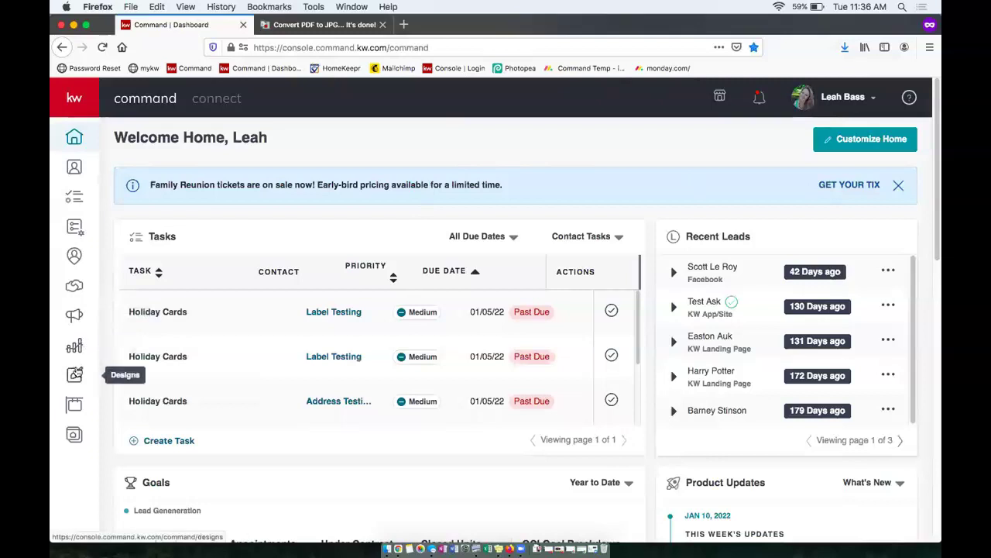
{"action": "left_click", "coordinate": [83, 94]}
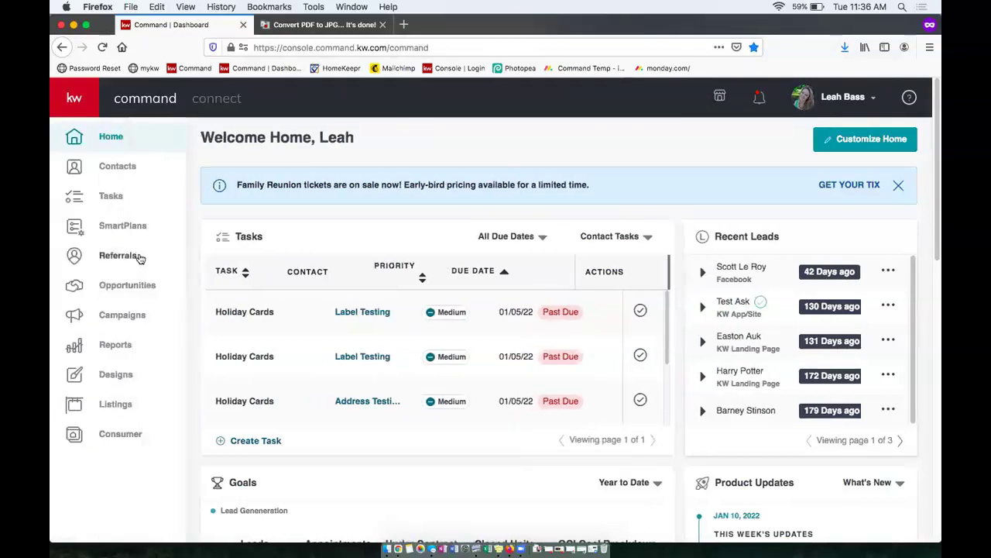
{"action": "left_click", "coordinate": [112, 381]}
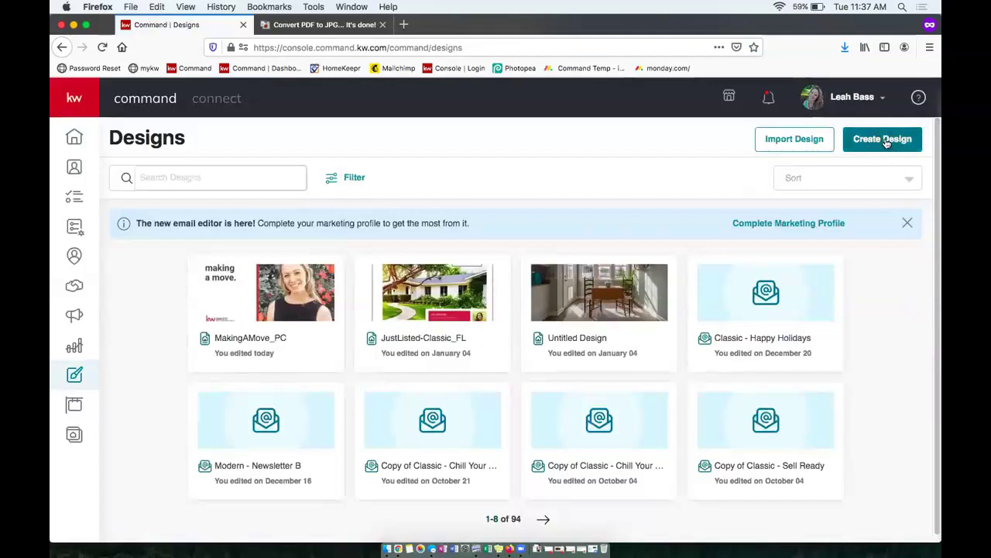
{"action": "left_click", "coordinate": [886, 142]}
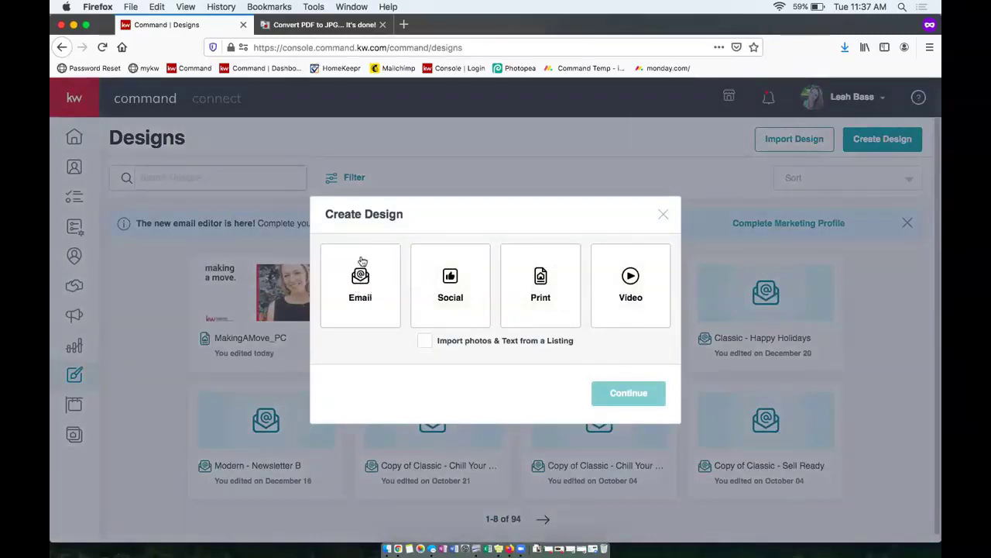
{"action": "left_click", "coordinate": [359, 304]}
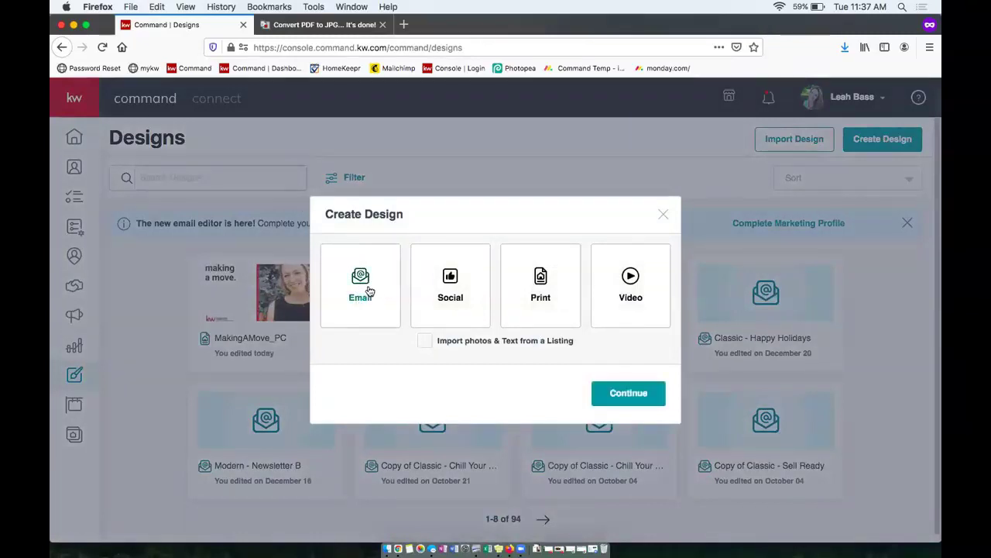
{"action": "left_click", "coordinate": [629, 393]}
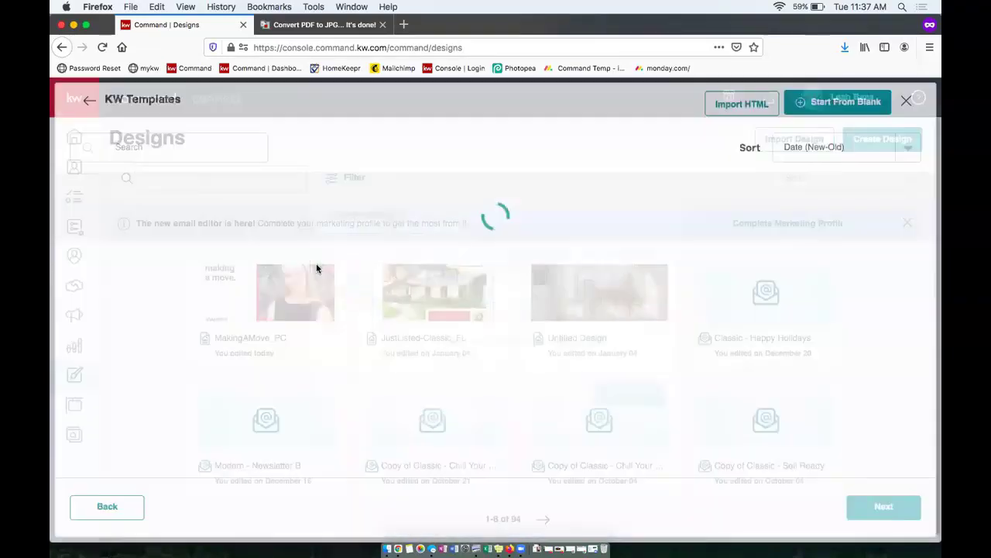
{"action": "left_click", "coordinate": [845, 106]}
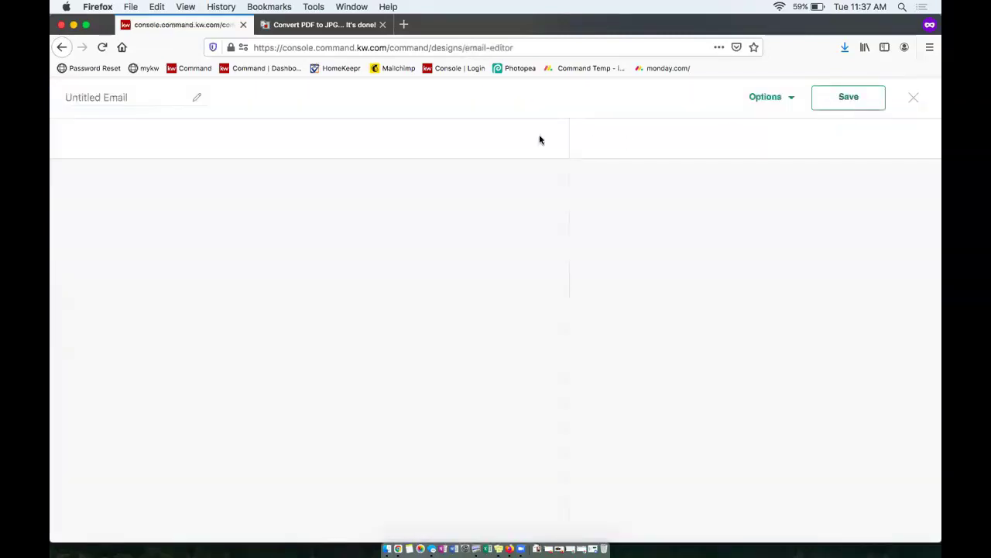
- Name the untitled email design "SmartPlan PDF"
{"action": "left_click", "coordinate": [127, 98]}
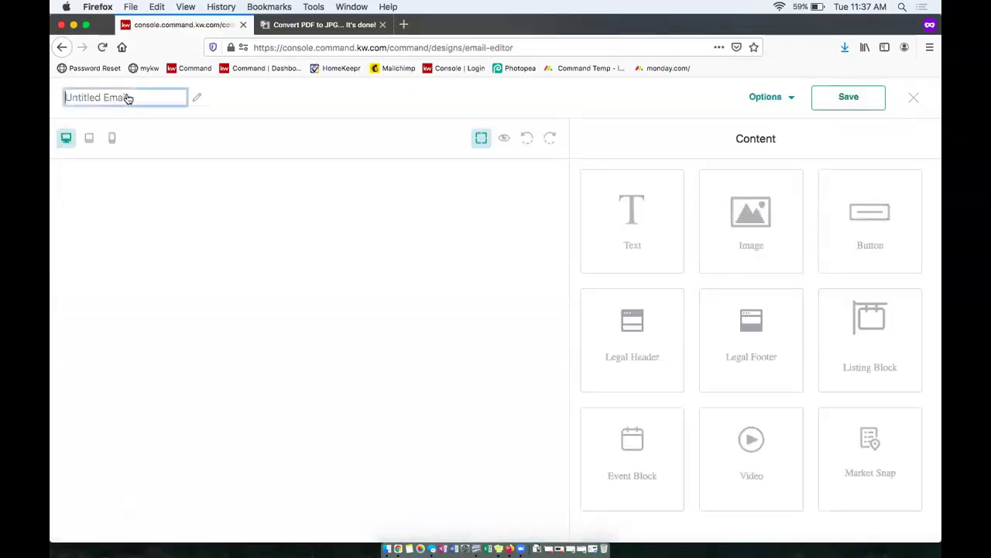
{"action": "type", "text": "Sma"}
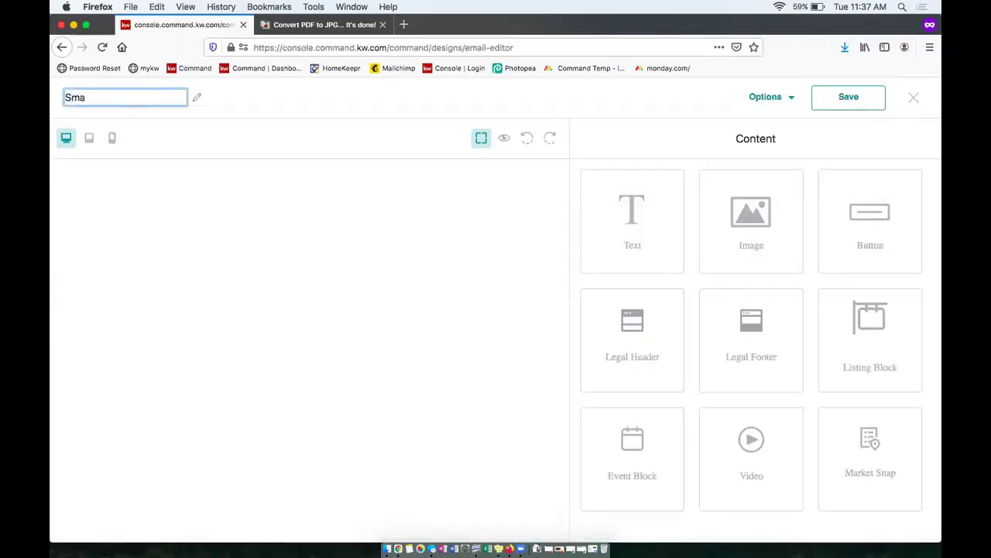
{"action": "type", "text": "rtPlan PDF"}
{"action": "left_click", "coordinate": [363, 115]}
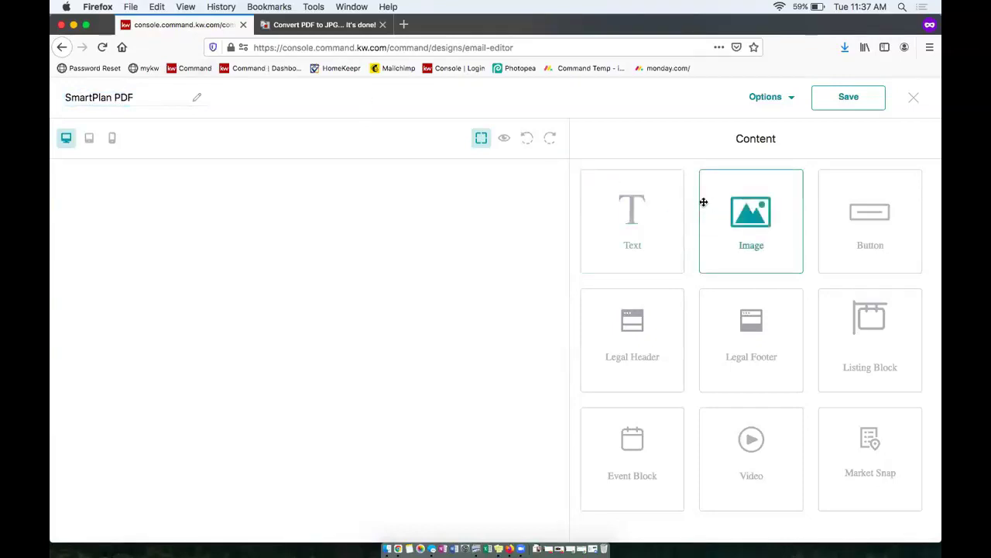
- Add an image block to the empty email and upload makingamovepc_original-page-001.jpg from Downloads for it
{"action": "left_click_drag", "start_coordinate": [758, 219], "coordinate": [754, 222]}
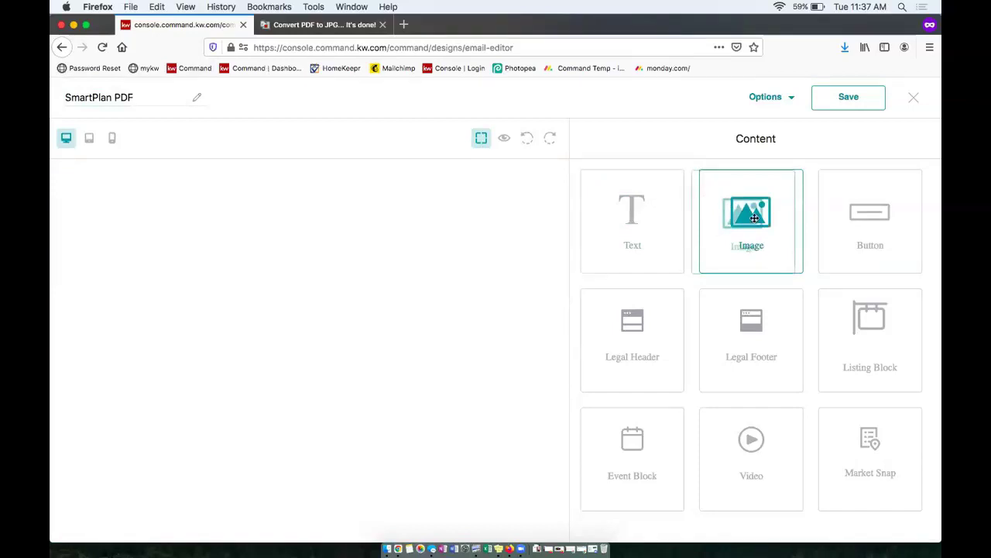
{"action": "left_click_drag", "start_coordinate": [754, 217], "coordinate": [757, 216]}
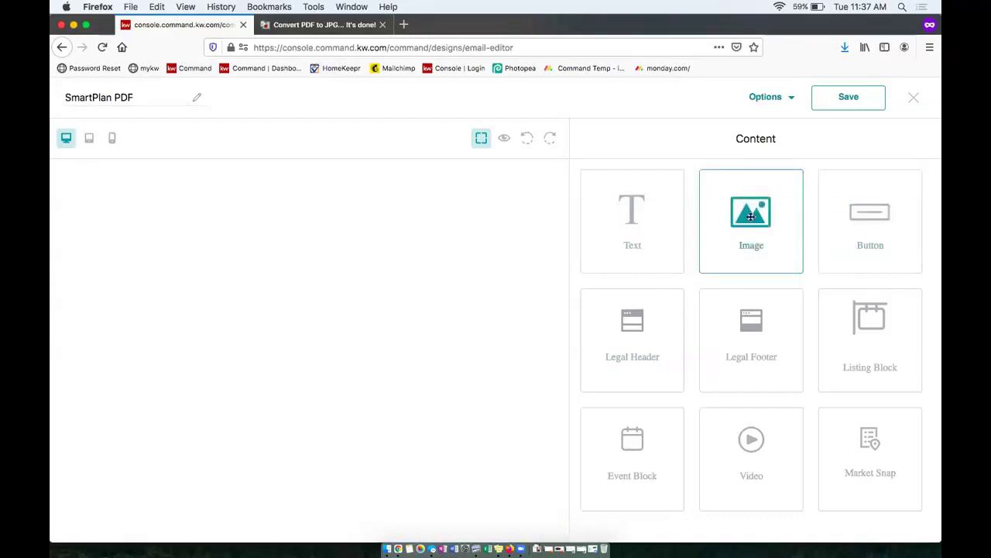
{"action": "left_click_drag", "start_coordinate": [750, 217], "coordinate": [392, 269]}
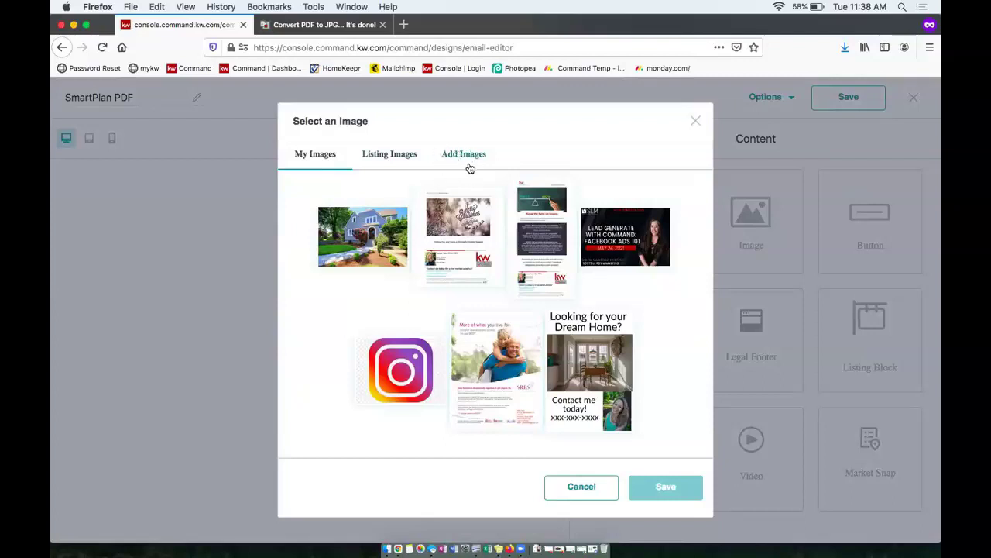
{"action": "left_click", "coordinate": [473, 157]}
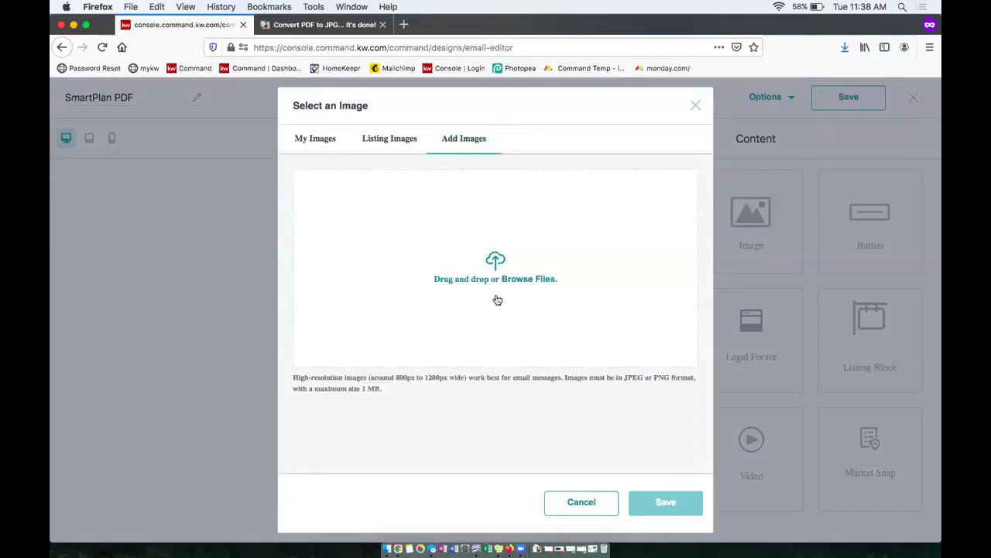
{"action": "left_click", "coordinate": [497, 258]}
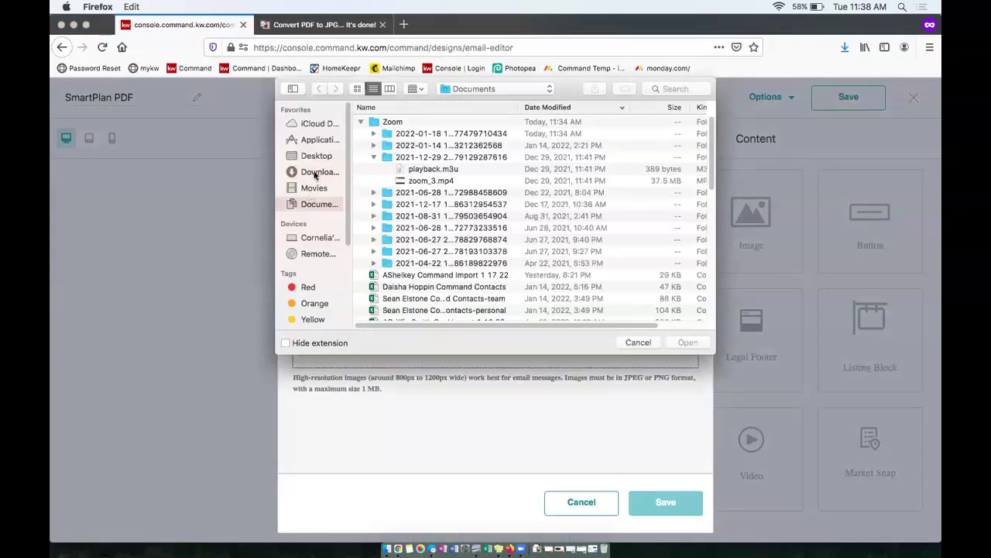
{"action": "left_click", "coordinate": [316, 172]}
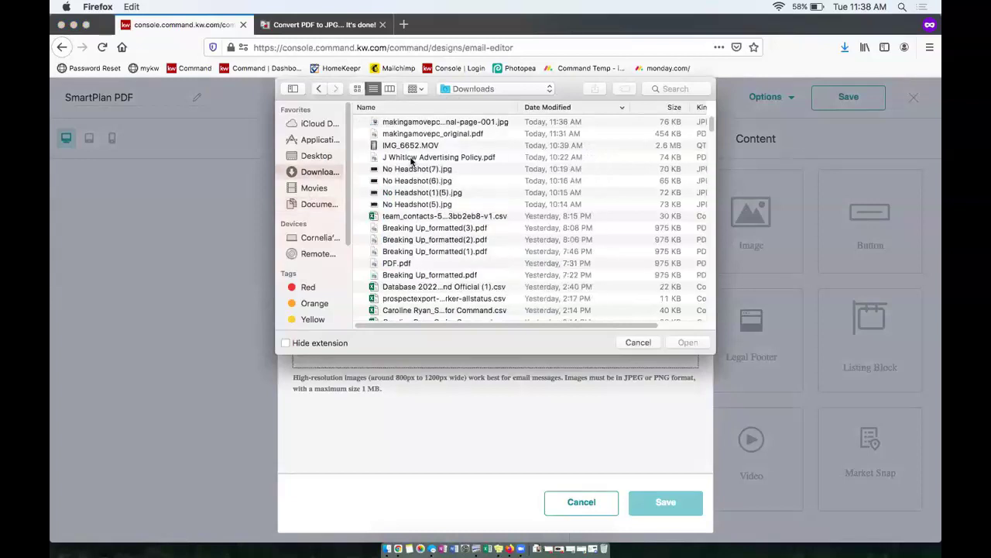
{"action": "left_click", "coordinate": [461, 126]}
{"action": "double_click", "coordinate": [540, 127]}
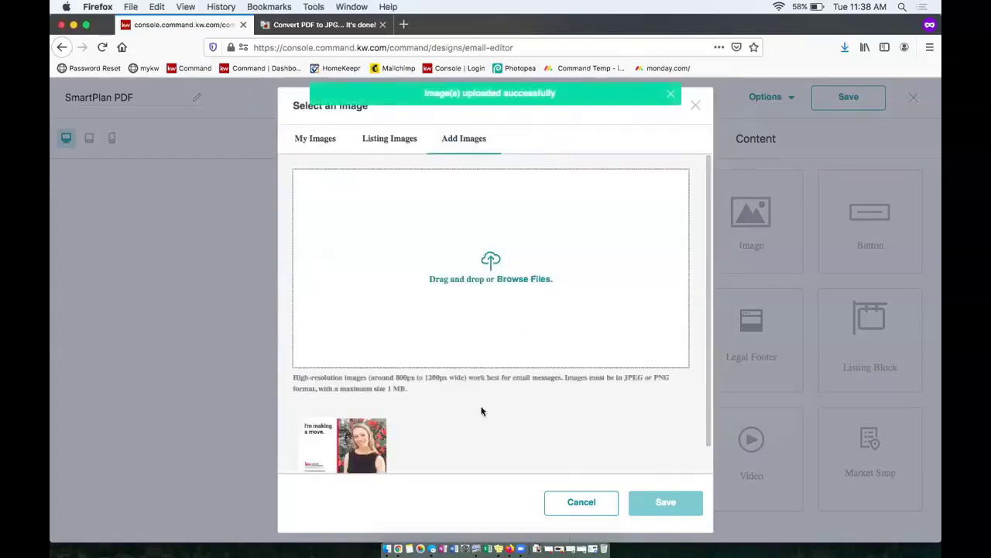
- Select the uploaded "I'm making a move." postcard picture and insert it into the email
{"action": "scroll", "coordinate": [481, 411], "scroll_direction": "down", "scroll_amount": 1}
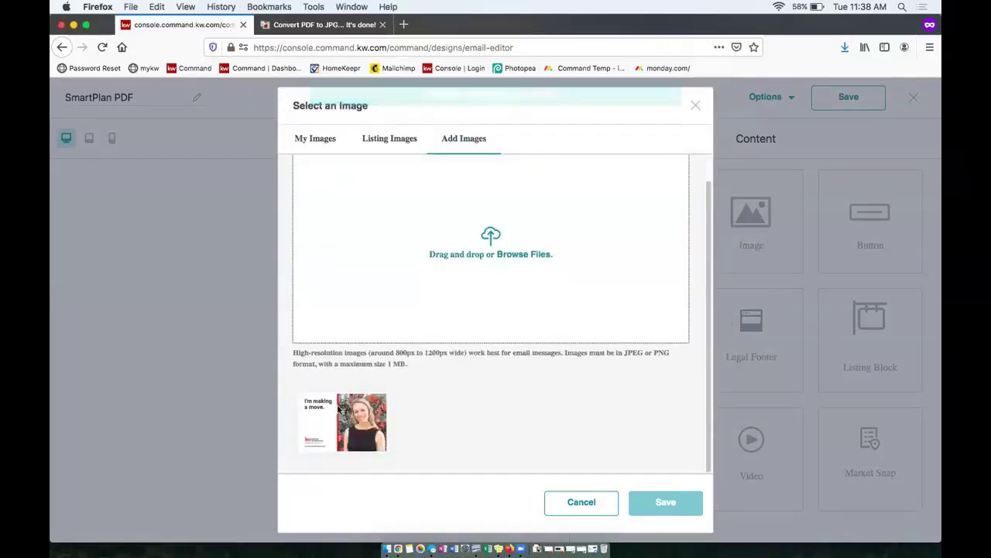
{"action": "left_click", "coordinate": [349, 438]}
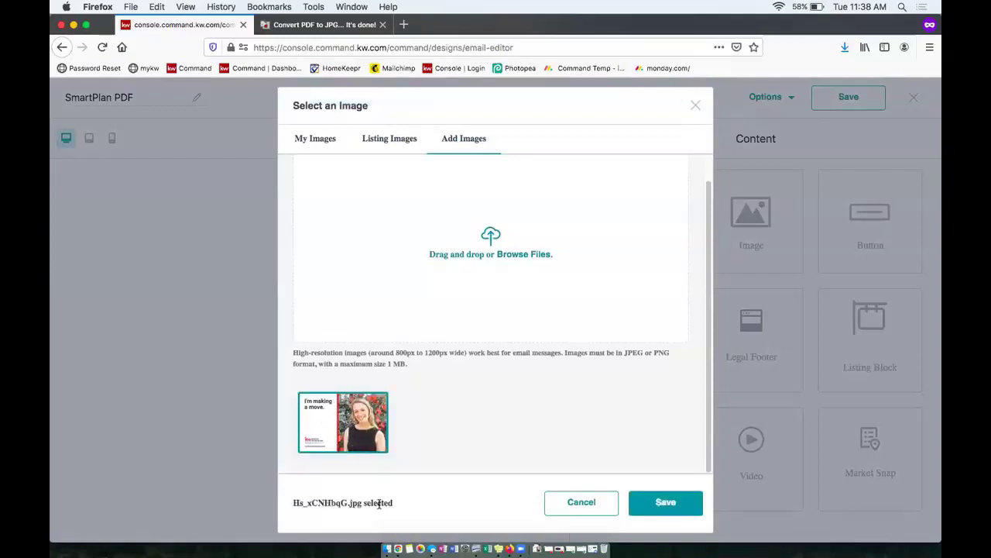
{"action": "left_click_drag", "start_coordinate": [316, 508], "coordinate": [402, 508]}
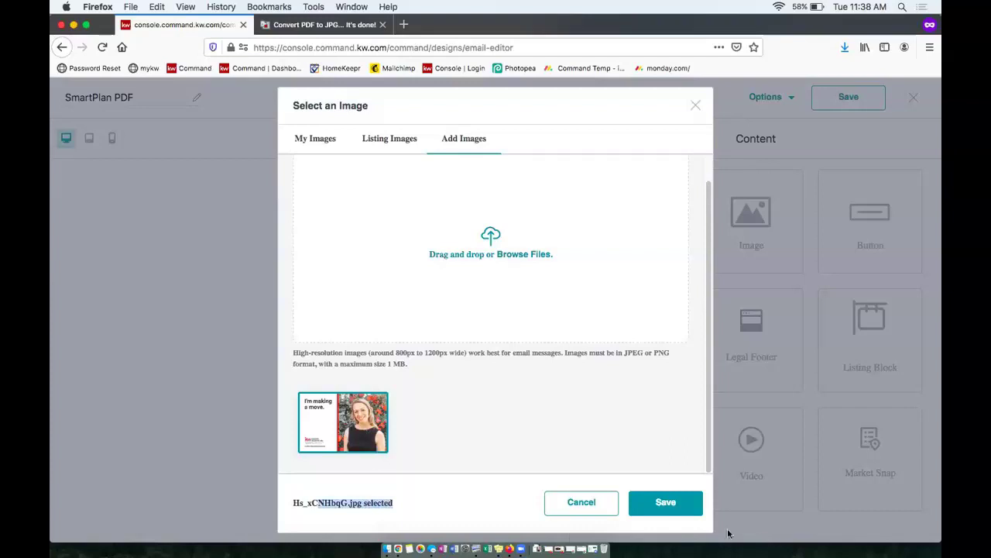
{"action": "left_click", "coordinate": [681, 504]}
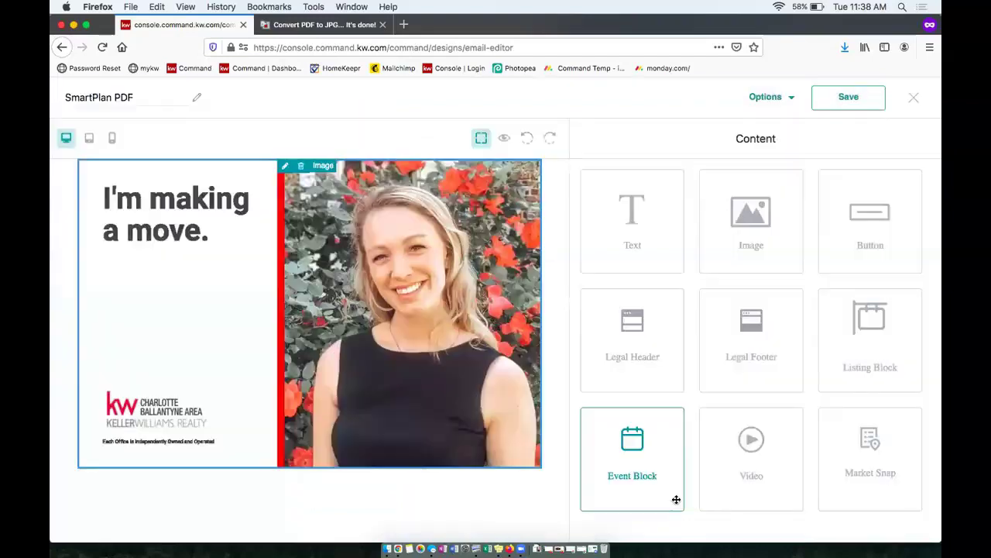
- Set the position of the postcard image to Center in its image settings and finish editing the image
{"action": "left_click", "coordinate": [285, 168]}
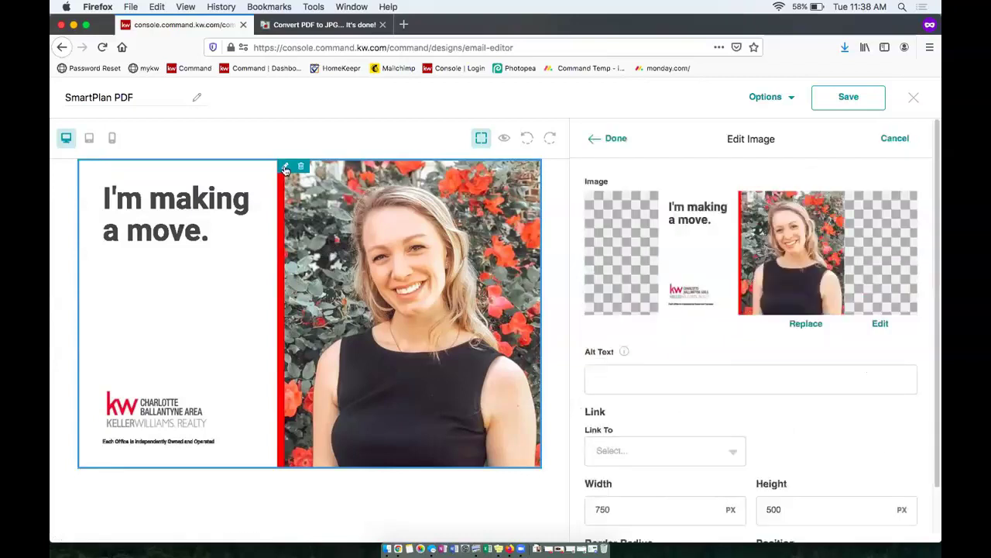
{"action": "scroll", "coordinate": [728, 383], "scroll_direction": "down", "scroll_amount": 3}
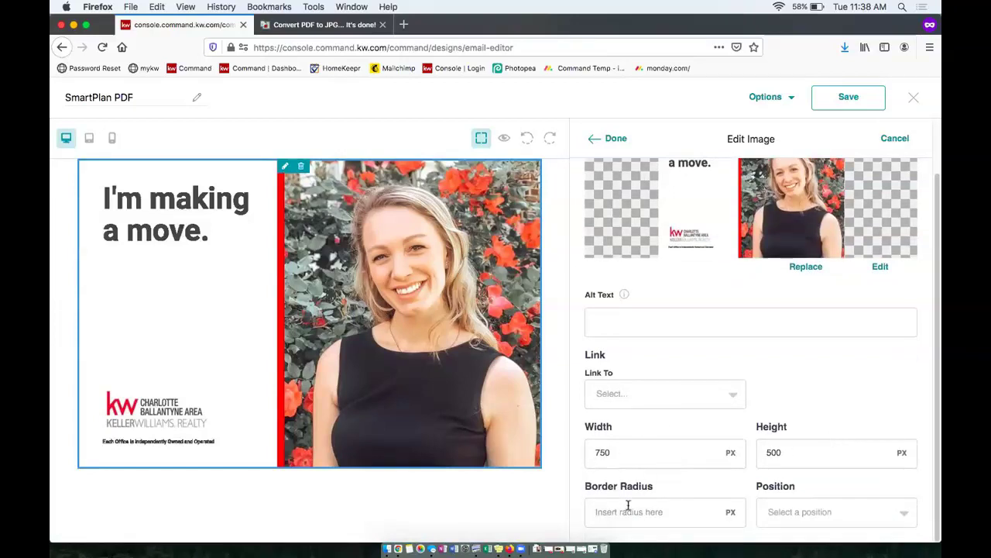
{"action": "left_click", "coordinate": [814, 511]}
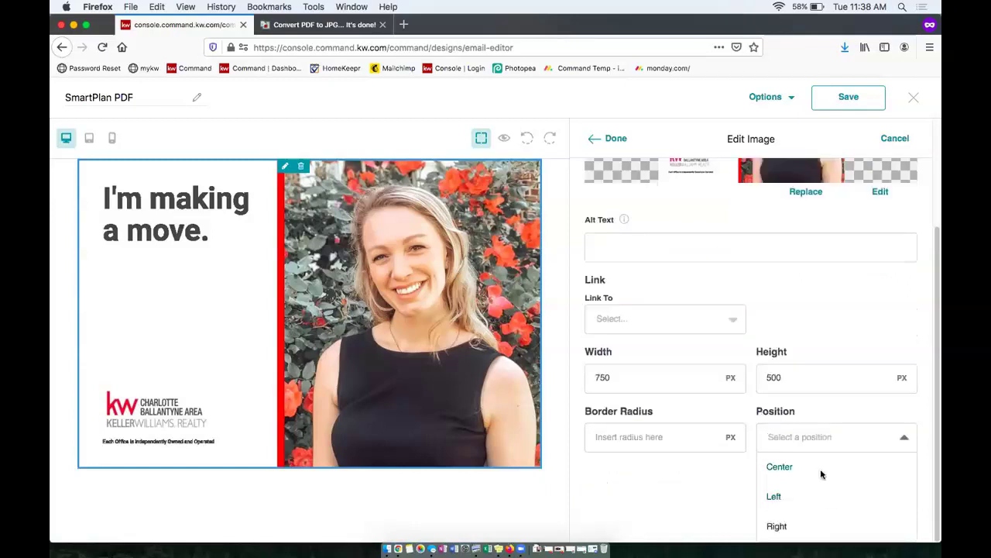
{"action": "left_click", "coordinate": [821, 468]}
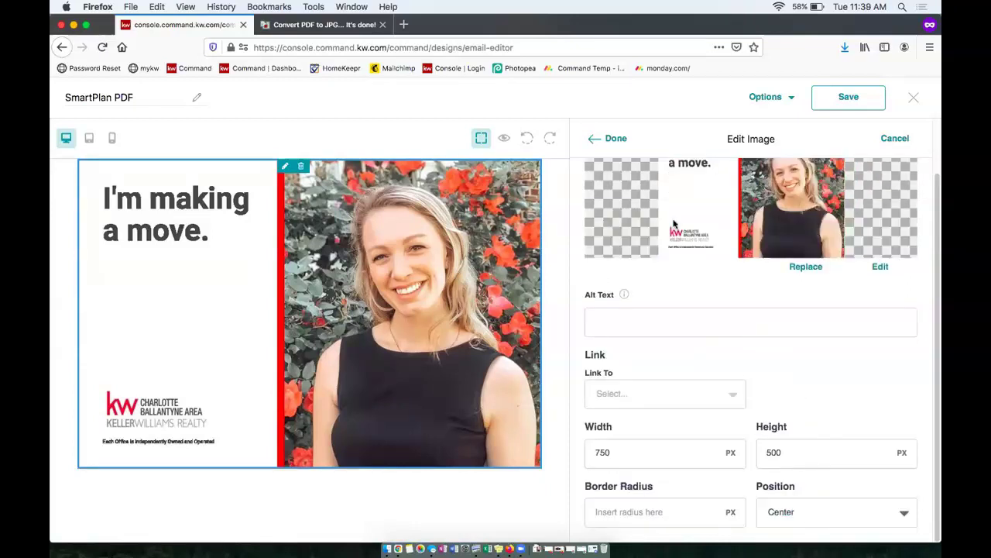
{"action": "left_click", "coordinate": [826, 513]}
{"action": "left_click", "coordinate": [797, 466]}
{"action": "left_click", "coordinate": [613, 139]}
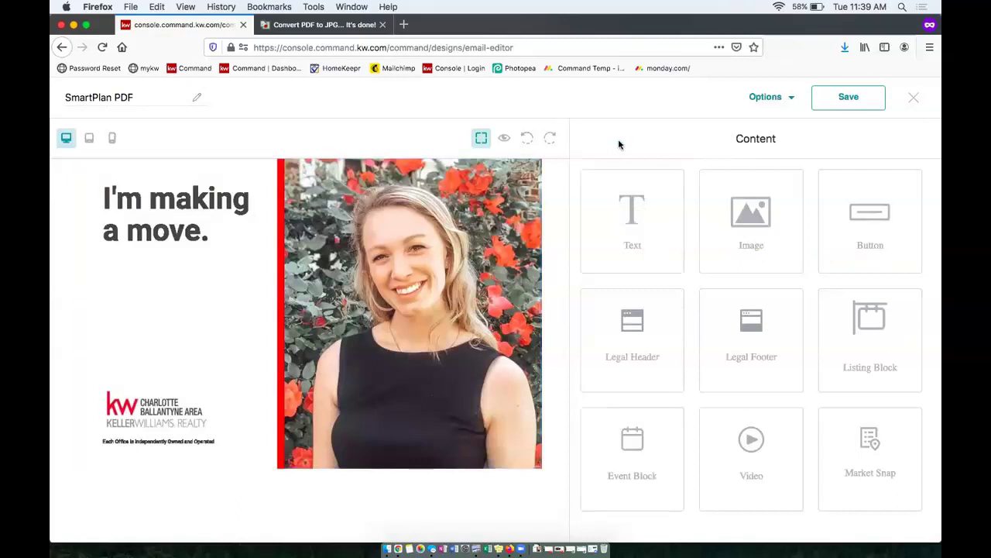
- Save the SmartPlan PDF email design with its changes and exit the email editor
{"action": "left_click", "coordinate": [849, 97]}
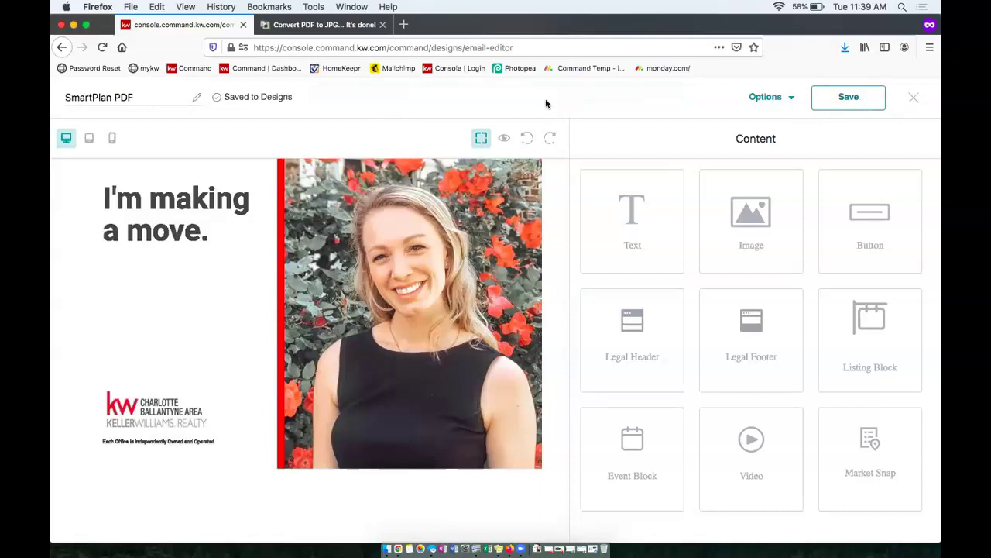
{"action": "left_click", "coordinate": [914, 97]}
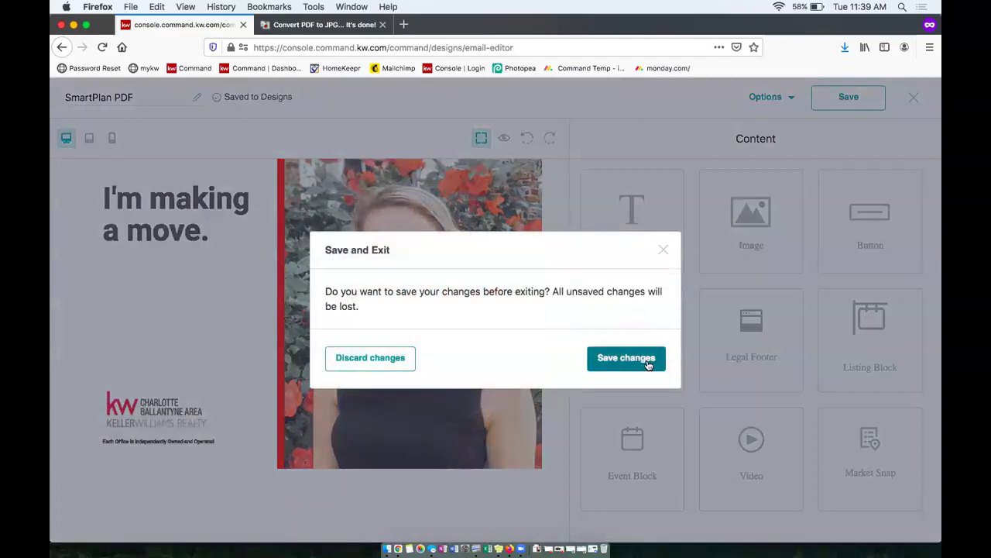
{"action": "left_click", "coordinate": [633, 363]}
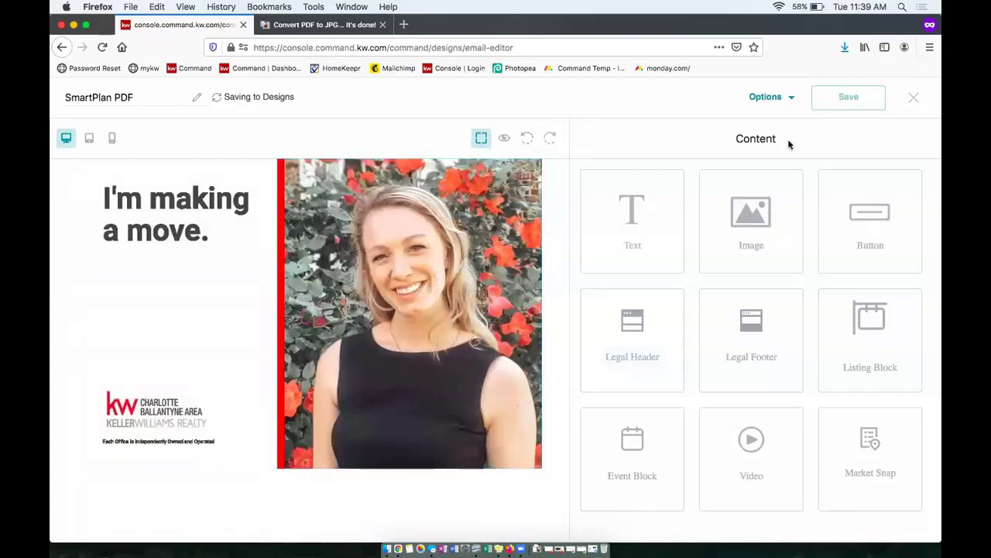
{"action": "left_click", "coordinate": [921, 107]}
{"action": "left_click", "coordinate": [664, 255]}
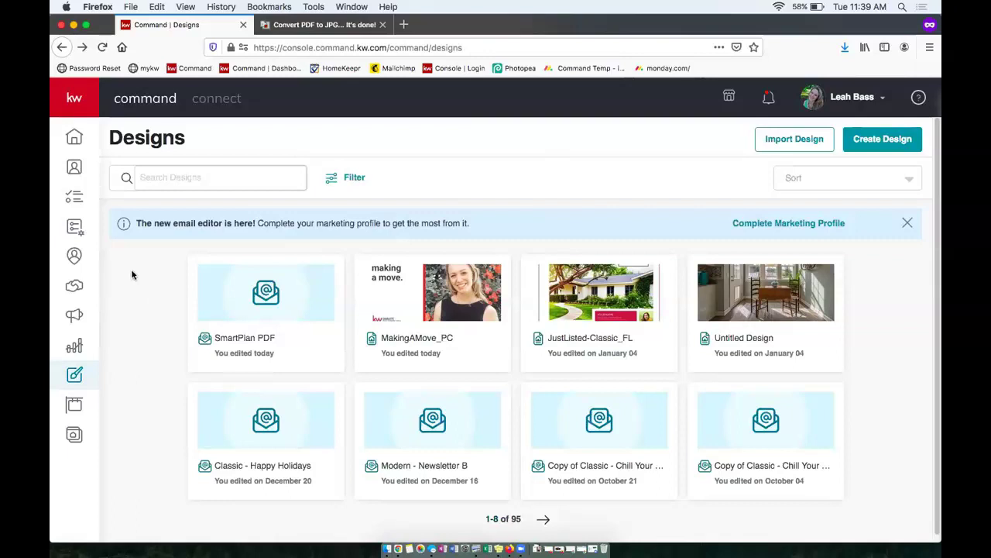
- Create a new SmartPlan named "Making a Move" in the SmartPlans area
{"action": "left_click", "coordinate": [72, 227]}
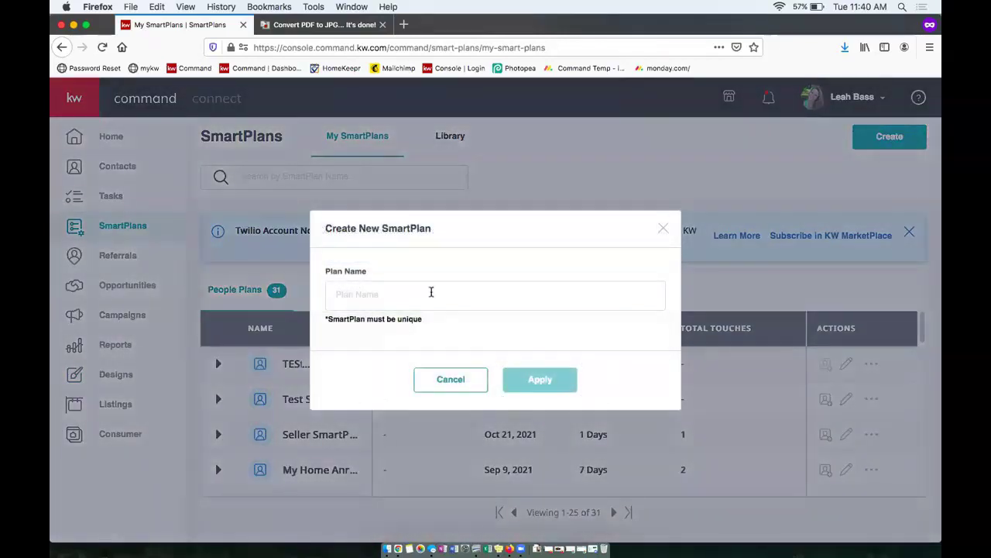
{"action": "left_click", "coordinate": [431, 292]}
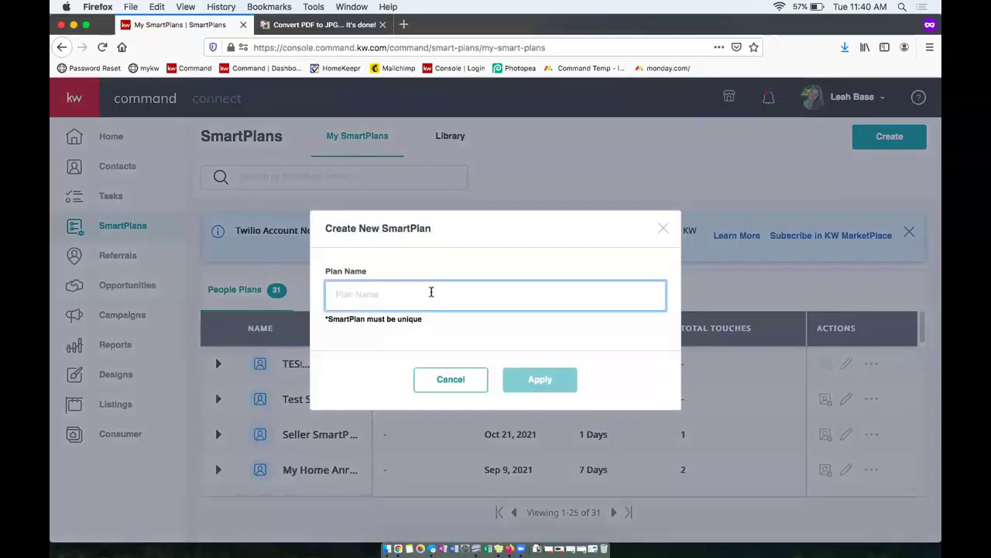
{"action": "type", "text": "Making a Move"}
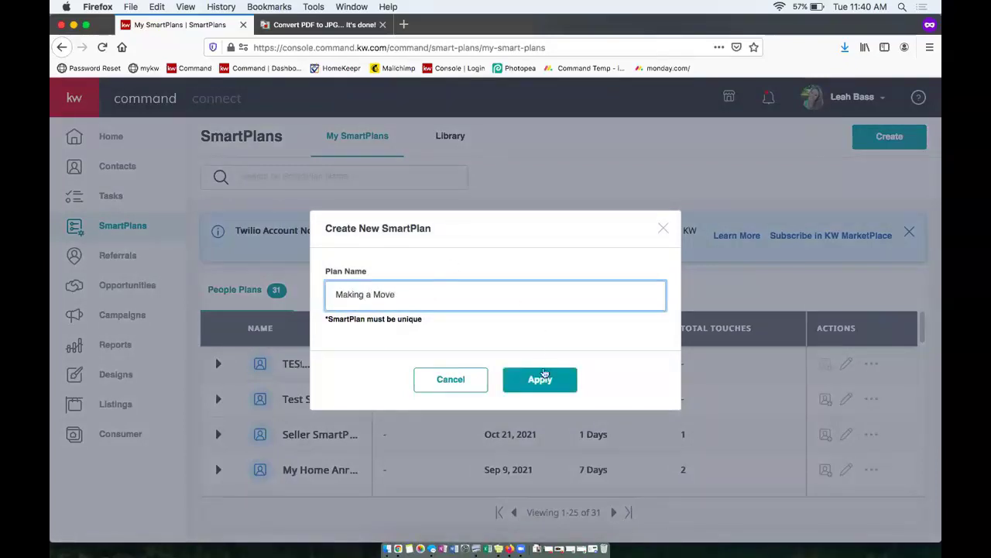
{"action": "left_click", "coordinate": [542, 379]}
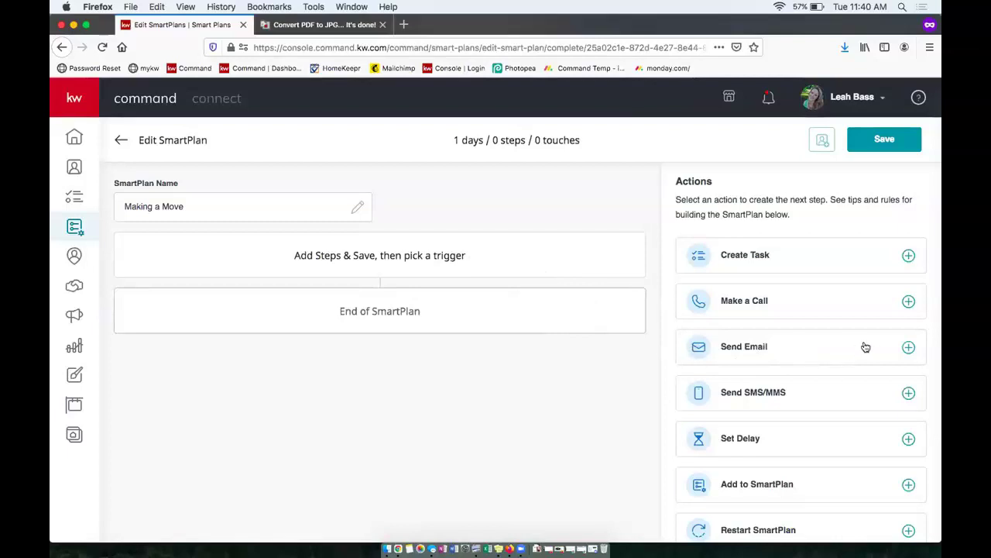
- Add a Send Email action to the Making a Move SmartPlan and set its email type to Designs
{"action": "left_click", "coordinate": [787, 348]}
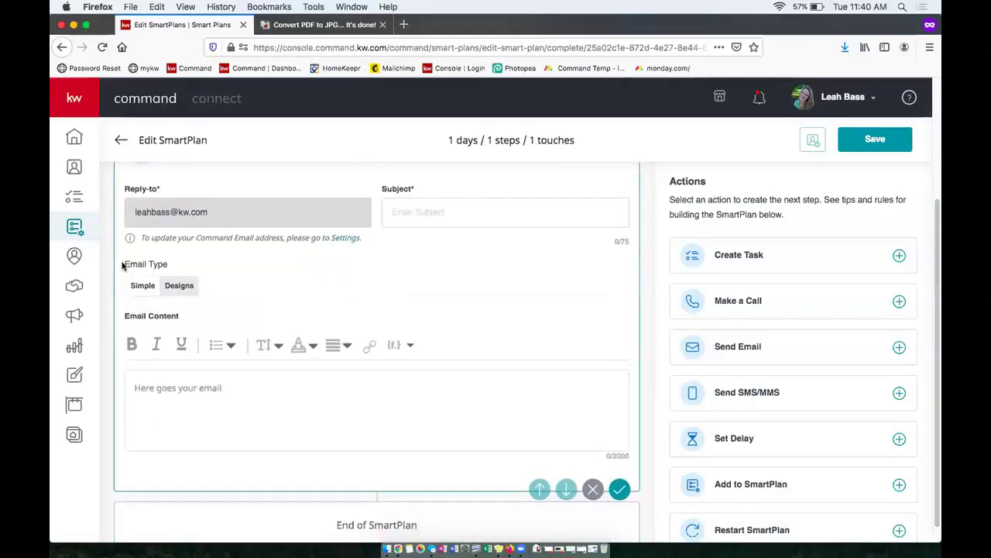
{"action": "left_click_drag", "start_coordinate": [121, 263], "coordinate": [182, 270]}
{"action": "scroll", "coordinate": [225, 286], "scroll_direction": "up", "scroll_amount": 1}
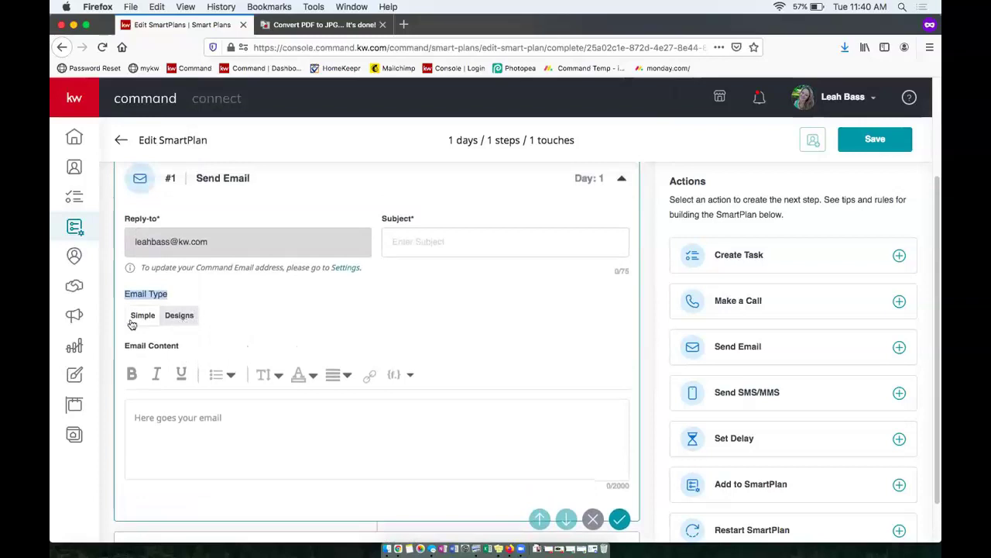
{"action": "left_click", "coordinate": [182, 317]}
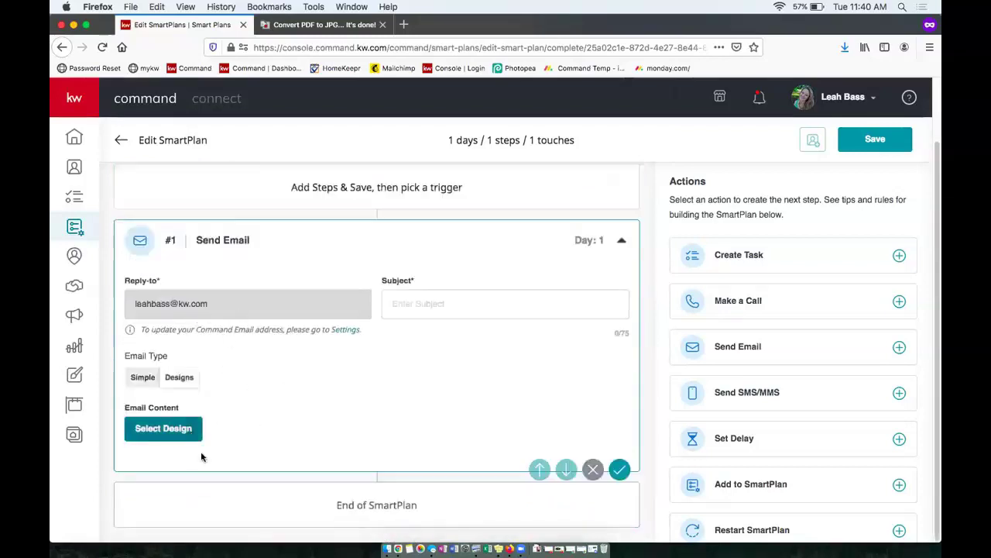
- Choose the SmartPlan PDF design from My Design Templates as the content of the Send Email step
{"action": "left_click", "coordinate": [170, 431]}
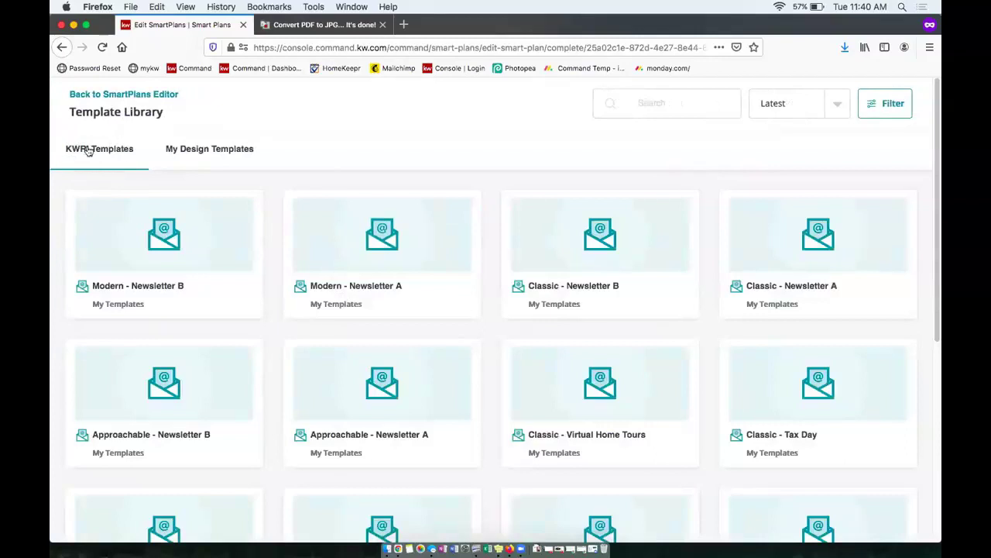
{"action": "left_click", "coordinate": [215, 152]}
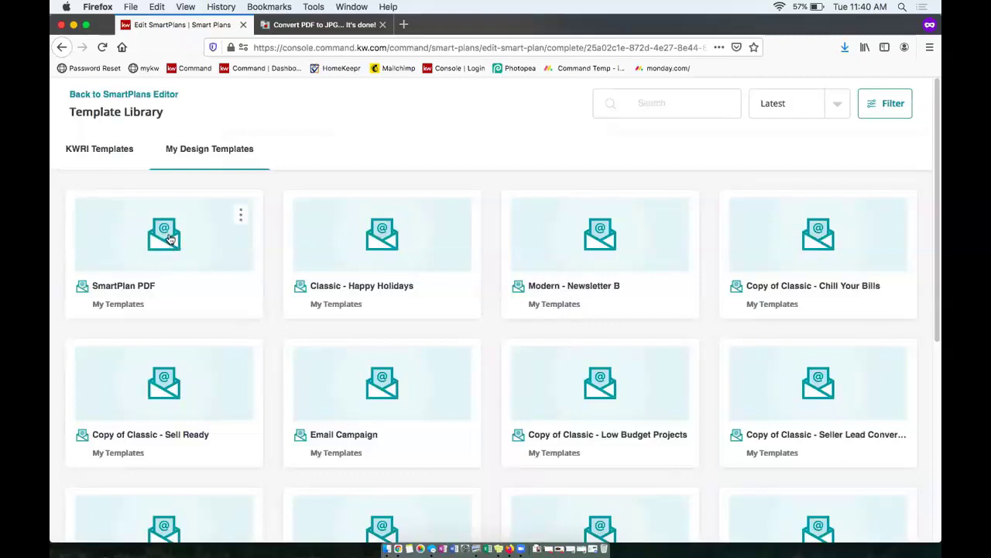
{"action": "left_click", "coordinate": [169, 238]}
{"action": "scroll", "coordinate": [385, 329], "scroll_direction": "down", "scroll_amount": 1}
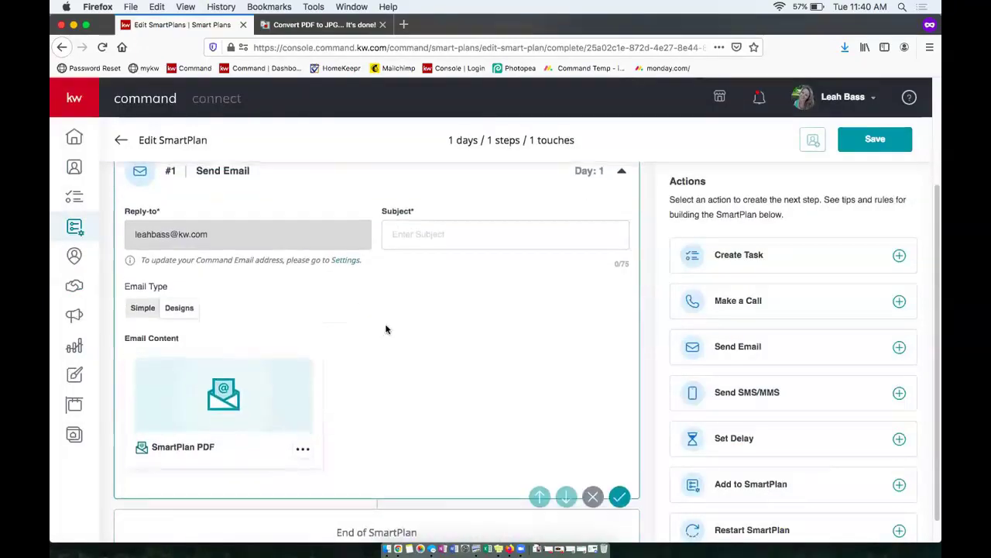
{"action": "scroll", "coordinate": [396, 336], "scroll_direction": "down", "scroll_amount": 1}
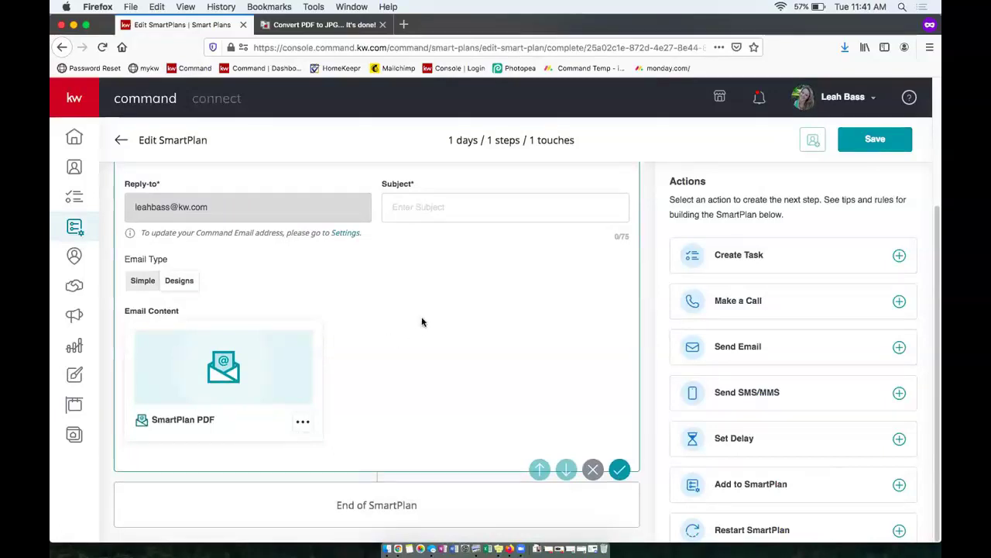
{"action": "scroll", "coordinate": [426, 314], "scroll_direction": "up", "scroll_amount": 1}
{"action": "scroll", "coordinate": [467, 323], "scroll_direction": "up", "scroll_amount": 2}
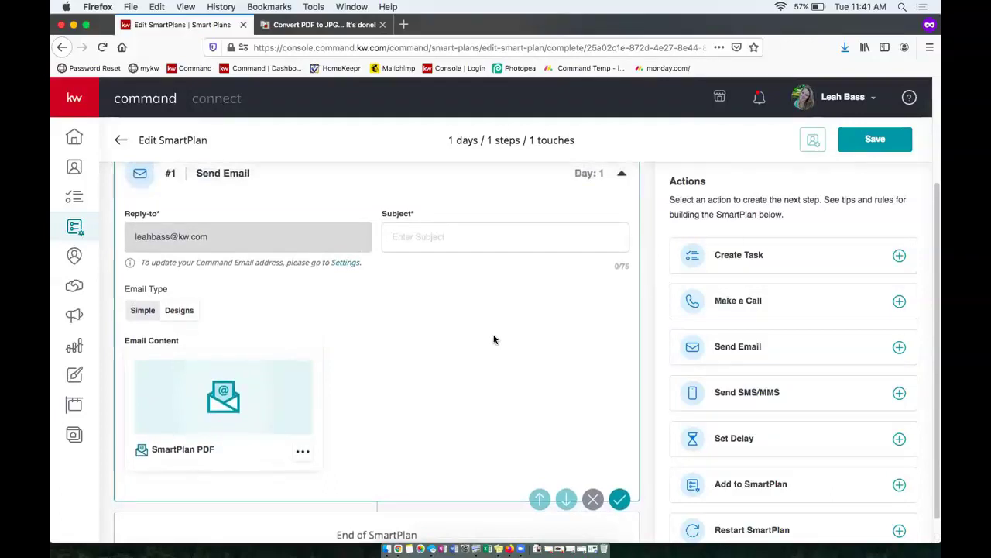
{"action": "scroll", "coordinate": [527, 337], "scroll_direction": "up", "scroll_amount": 3}
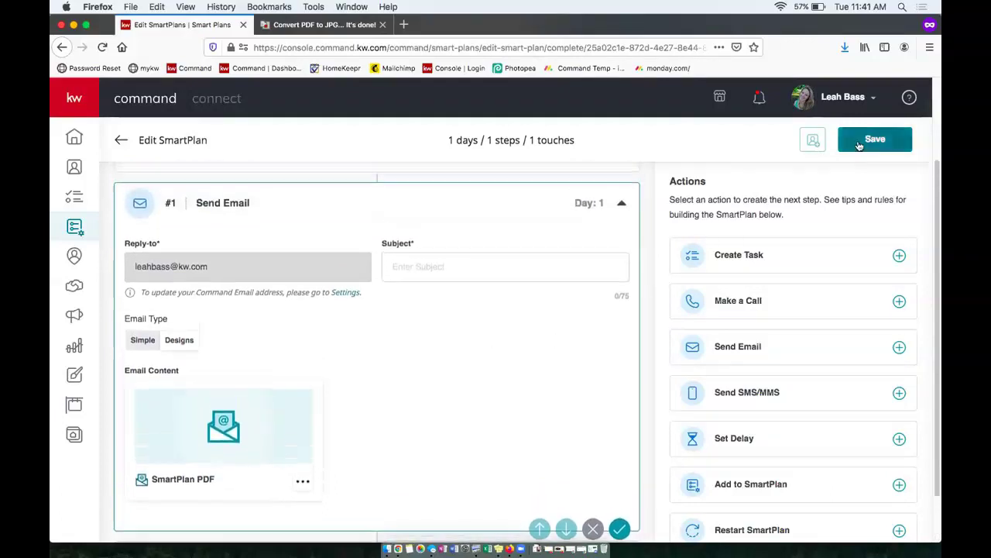